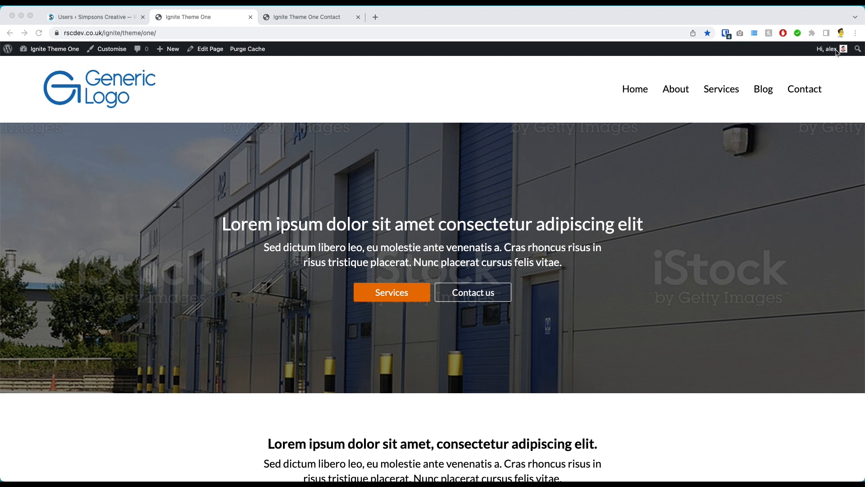
- Open the Dashboard from the site name and show the All Users list
{"action": "left_click", "coordinate": [52, 51]}
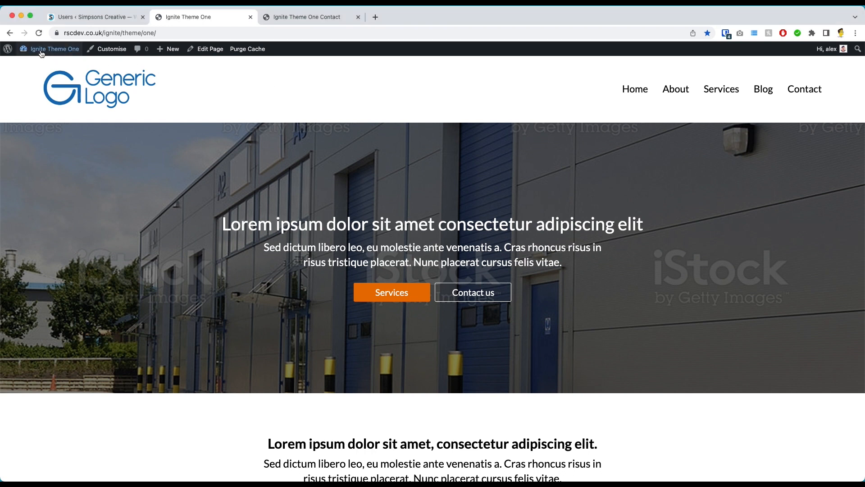
{"action": "left_click", "coordinate": [41, 54]}
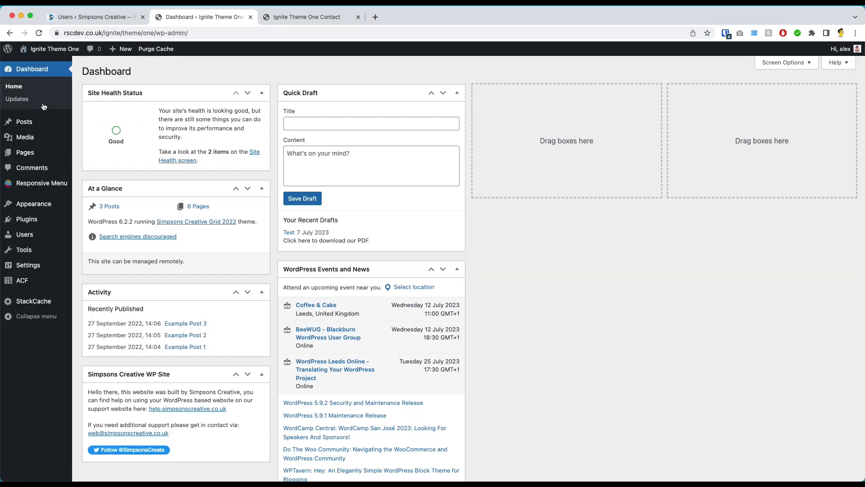
{"action": "mouse_move", "coordinate": [25, 234]}
{"action": "left_click", "coordinate": [96, 236]}
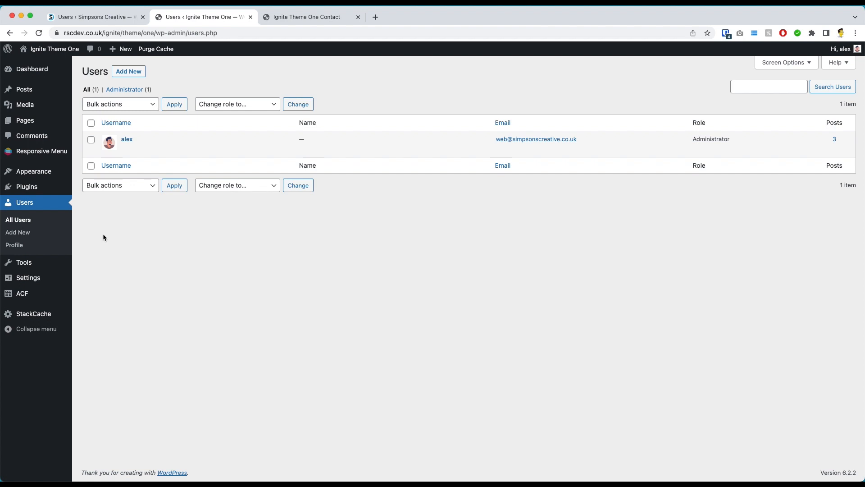
- Open the Add New User form and select the generated password
{"action": "left_click", "coordinate": [119, 74]}
{"action": "left_click", "coordinate": [185, 115]}
{"action": "left_click", "coordinate": [187, 139]}
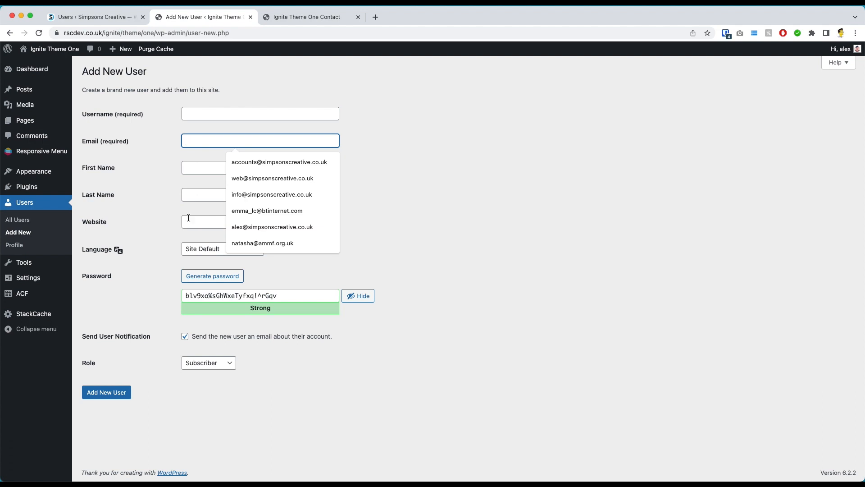
{"action": "triple_click", "coordinate": [197, 294]}
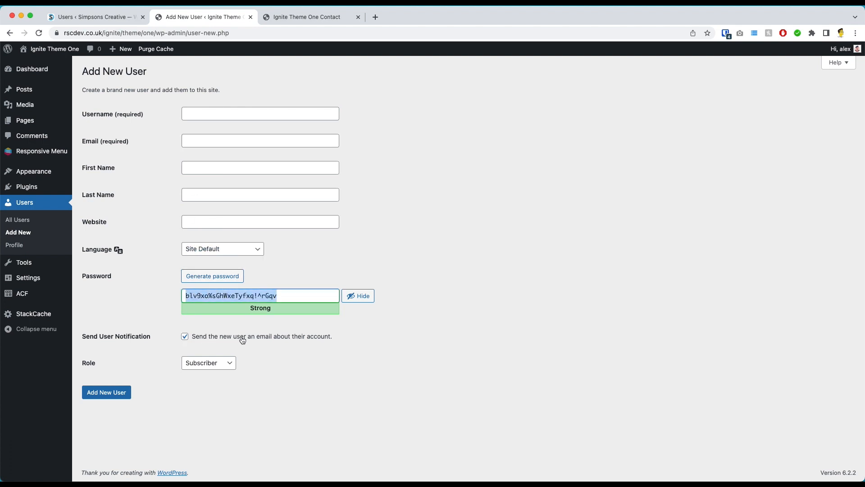
- Turn off Send User Notification and check the Role choices, keeping Subscriber
{"action": "left_click", "coordinate": [185, 337]}
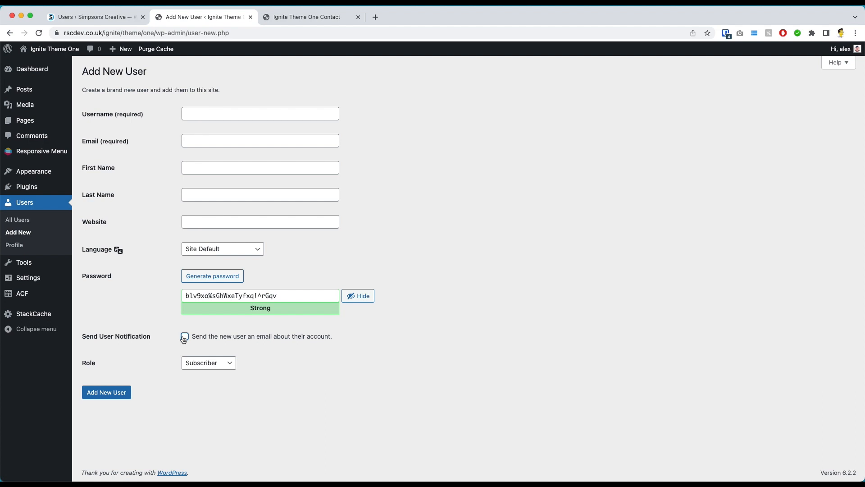
{"action": "left_click", "coordinate": [206, 363]}
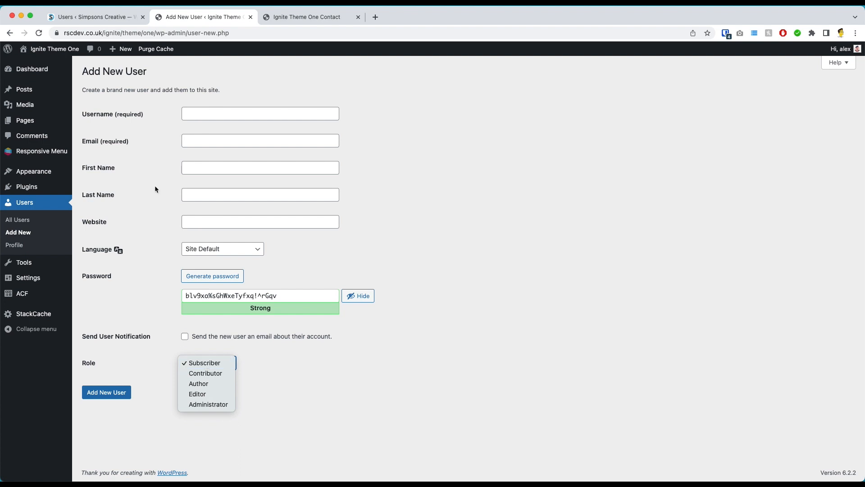
{"action": "left_click", "coordinate": [90, 19]}
- Switch to the 'Users ‹ Simpsons Creative' browser tab
{"action": "left_click", "coordinate": [90, 20]}
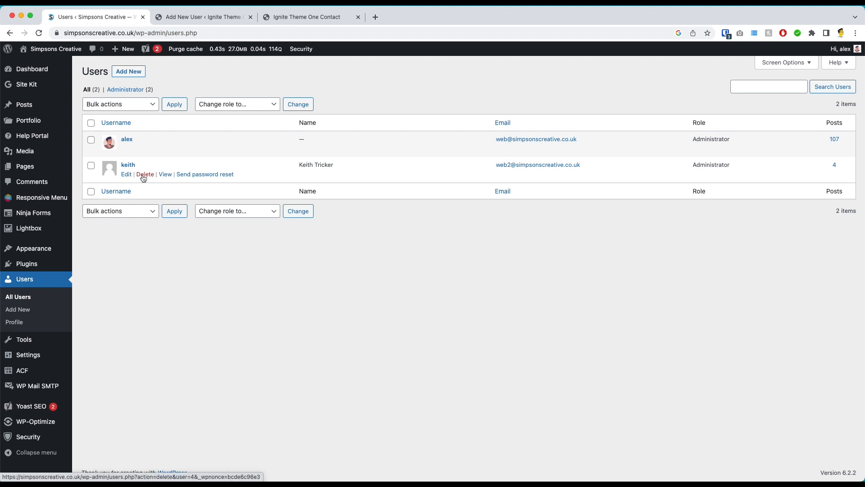
- Enter username 'test' and accept the suggested test e-mail address
{"action": "left_click", "coordinate": [167, 18]}
{"action": "left_click", "coordinate": [195, 113]}
{"action": "type", "text": "test"}
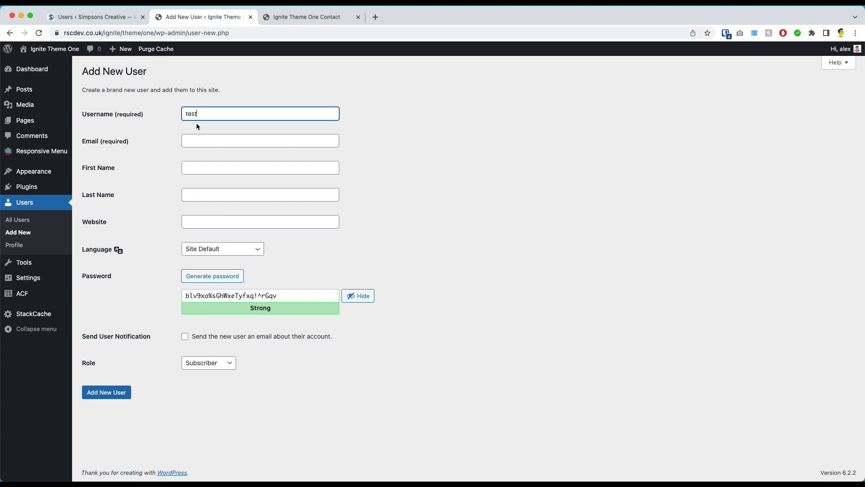
{"action": "left_click", "coordinate": [198, 142]}
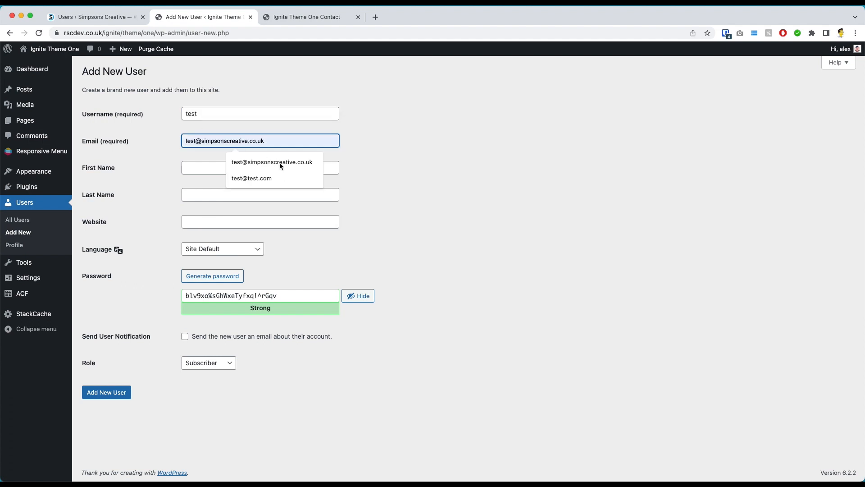
{"action": "left_click", "coordinate": [388, 166]}
{"action": "left_click", "coordinate": [244, 142]}
{"action": "left_click", "coordinate": [242, 163]}
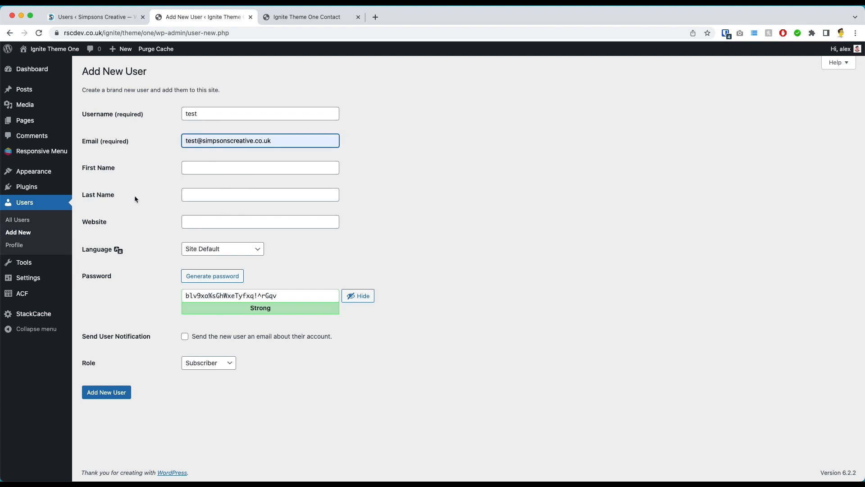
- Replace the generated password with a custom typed password
{"action": "left_click", "coordinate": [221, 277]}
{"action": "left_click", "coordinate": [221, 278]}
{"action": "left_click", "coordinate": [220, 278]}
{"action": "left_click", "coordinate": [221, 278]}
{"action": "double_click", "coordinate": [228, 297]}
{"action": "triple_click", "coordinate": [228, 297]}
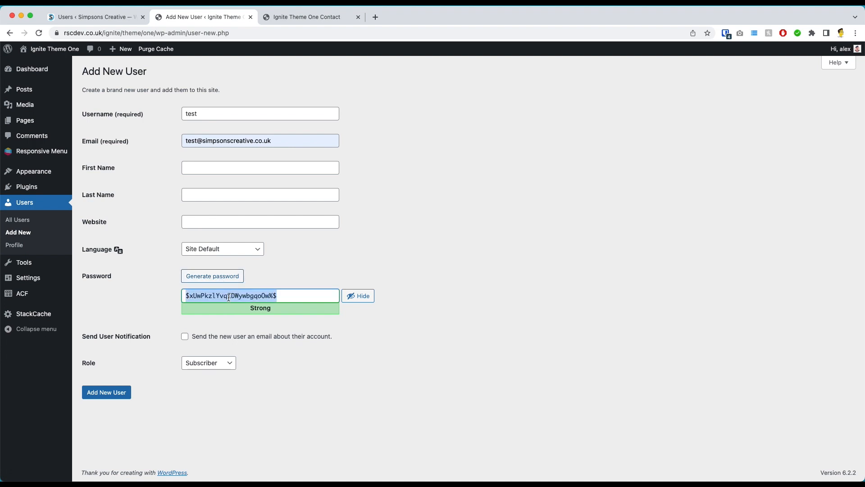
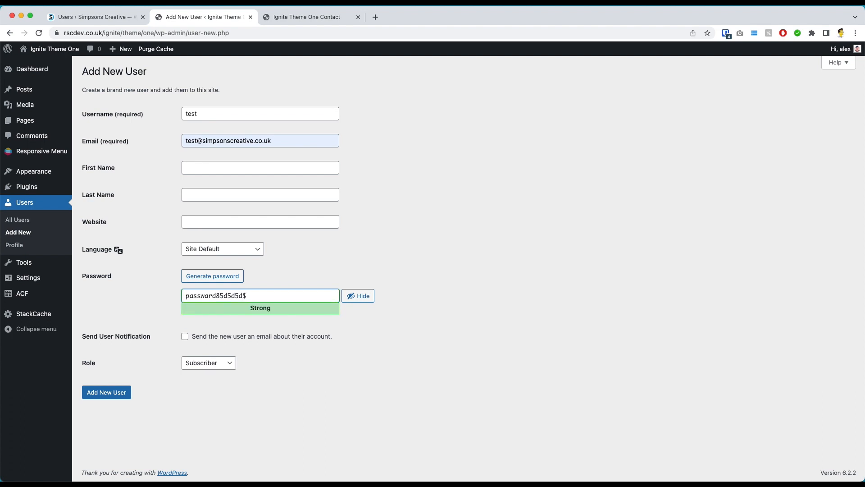
- Create the 'test' user with the Administrator role and dismiss the password-manager prompt
{"action": "left_click", "coordinate": [213, 362]}
{"action": "left_click", "coordinate": [209, 405]}
{"action": "left_click", "coordinate": [105, 392]}
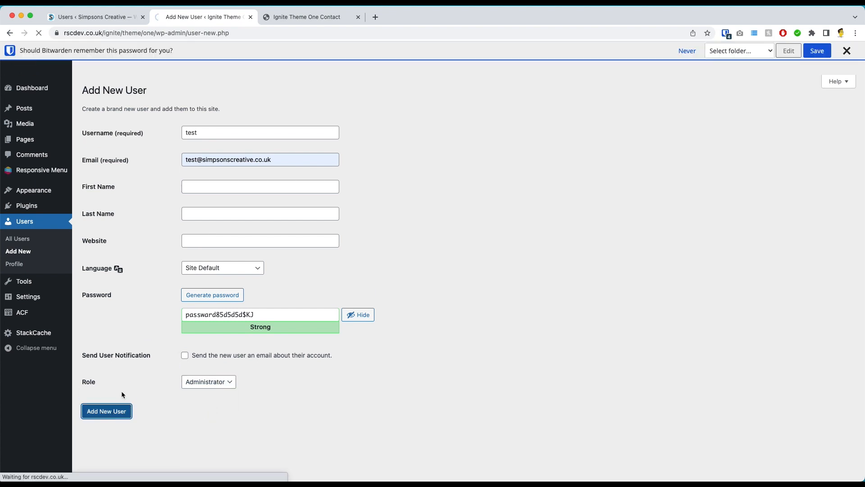
{"action": "left_click", "coordinate": [847, 51]}
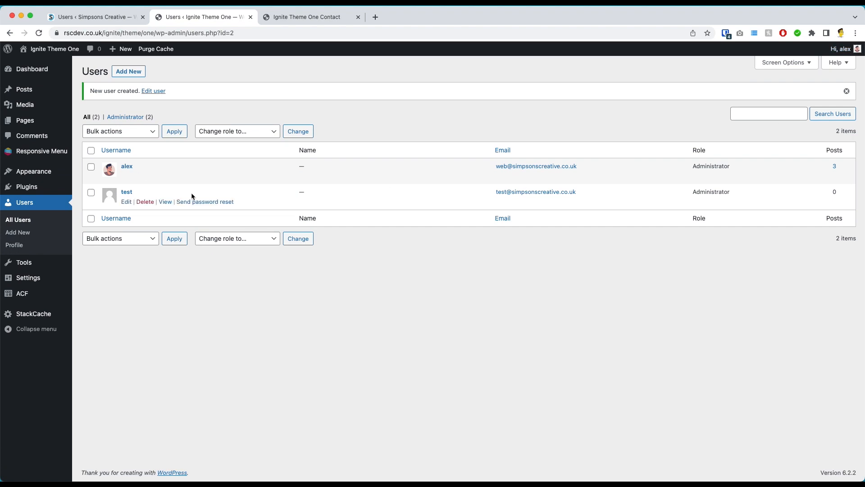
- Generate a new password on the test user's profile, then return toward All Users
{"action": "left_click", "coordinate": [126, 202]}
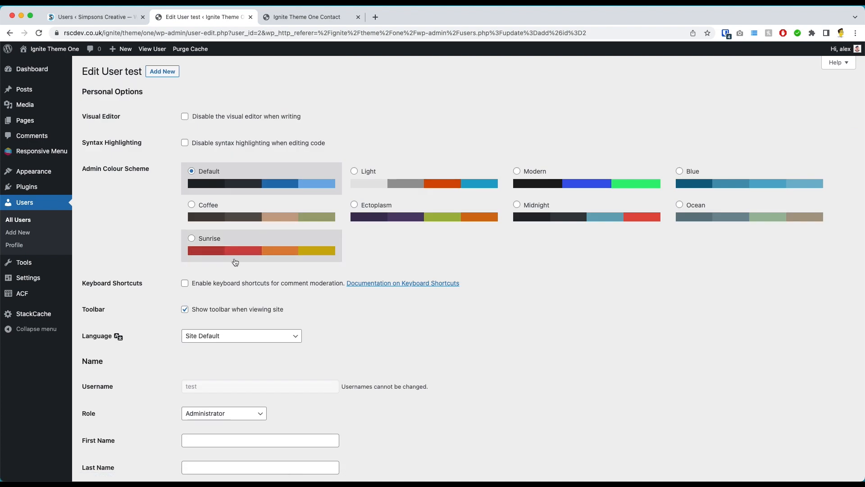
{"action": "scroll", "coordinate": [233, 261], "scroll_direction": "down", "scroll_amount": 5}
{"action": "scroll", "coordinate": [234, 258], "scroll_direction": "down", "scroll_amount": 7}
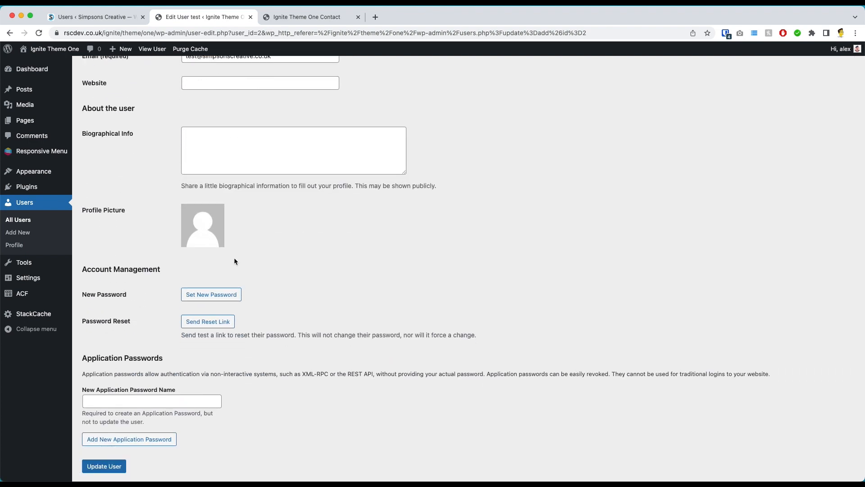
{"action": "scroll", "coordinate": [234, 262], "scroll_direction": "down", "scroll_amount": 1}
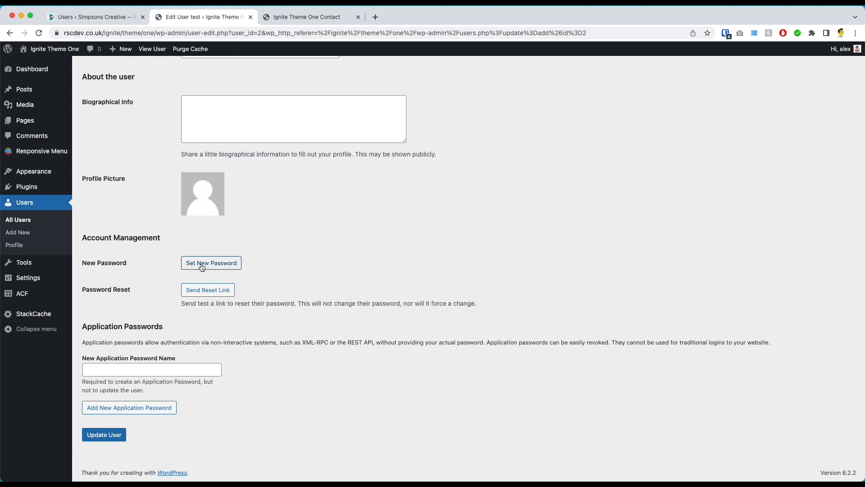
{"action": "left_click", "coordinate": [201, 266]}
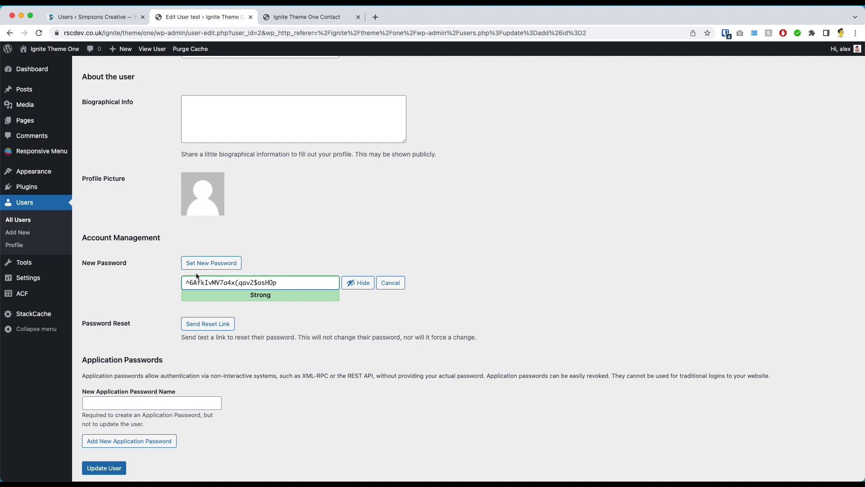
{"action": "scroll", "coordinate": [228, 264], "scroll_direction": "up", "scroll_amount": 1}
{"action": "left_click", "coordinate": [19, 221]}
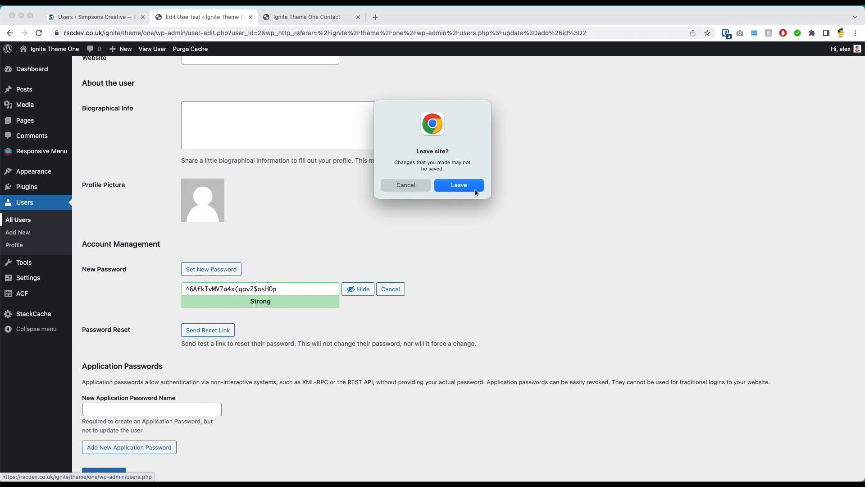
- Discard the unsaved password change and permanently delete the 'test' user
{"action": "left_click", "coordinate": [463, 186]}
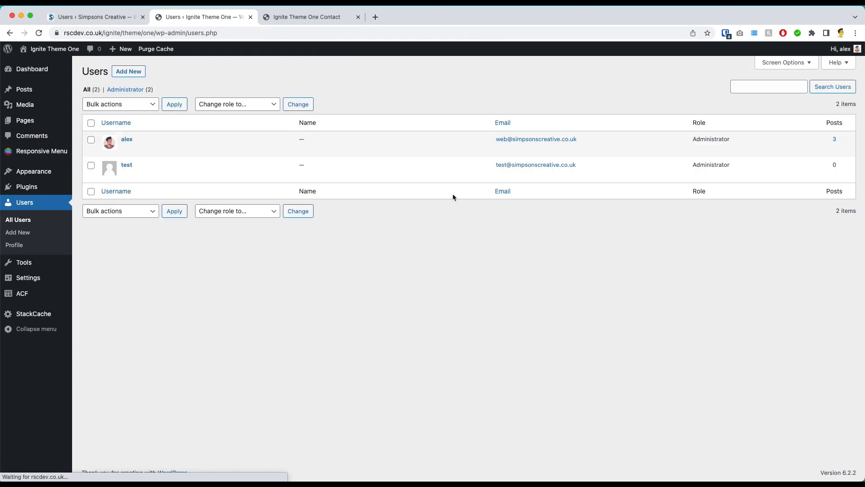
{"action": "left_click", "coordinate": [144, 176]}
{"action": "left_click", "coordinate": [102, 130]}
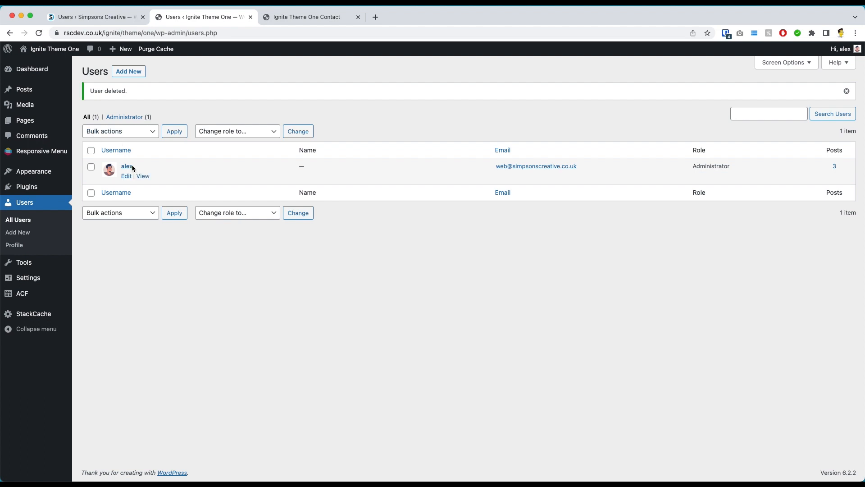
{"action": "left_click_drag", "start_coordinate": [828, 172], "coordinate": [843, 172]}
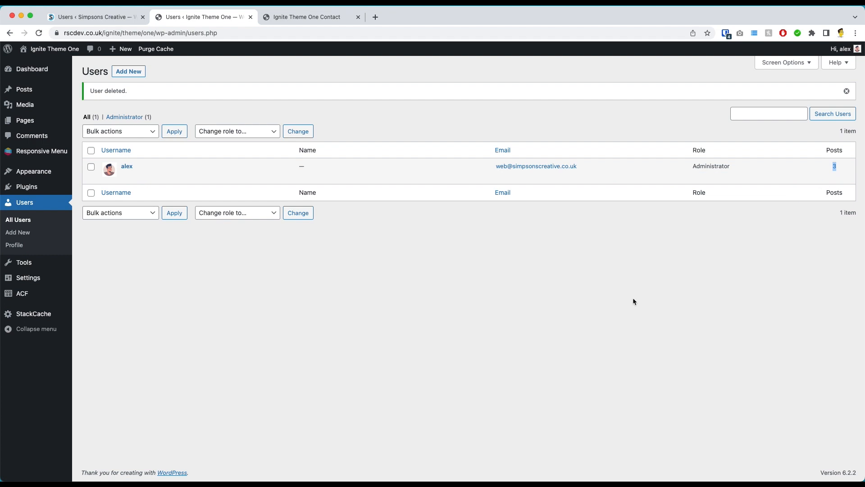